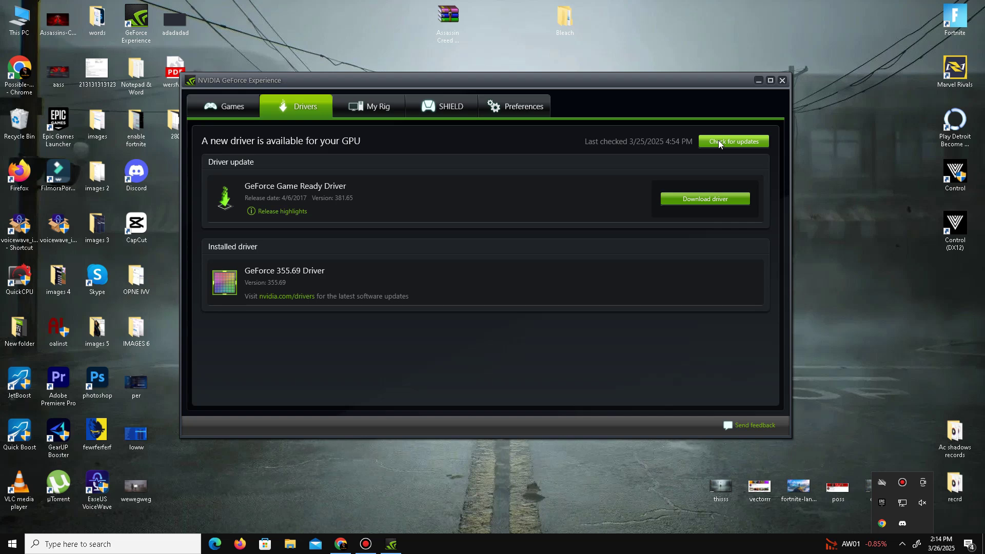
Step: Dismiss the tray popup and minimize GeForce Experience after noting driver 381.65 is available over 355.69
click(896, 241)
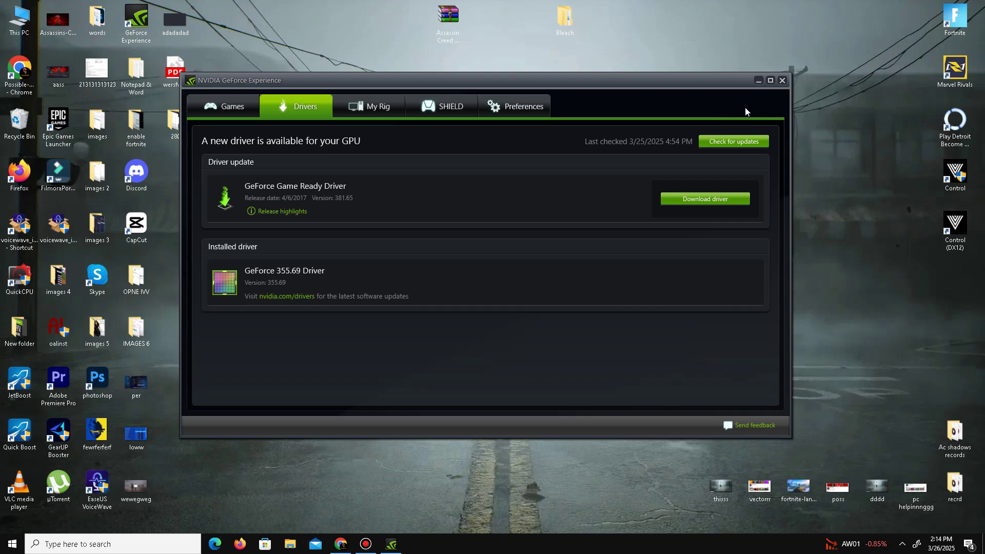
click(758, 80)
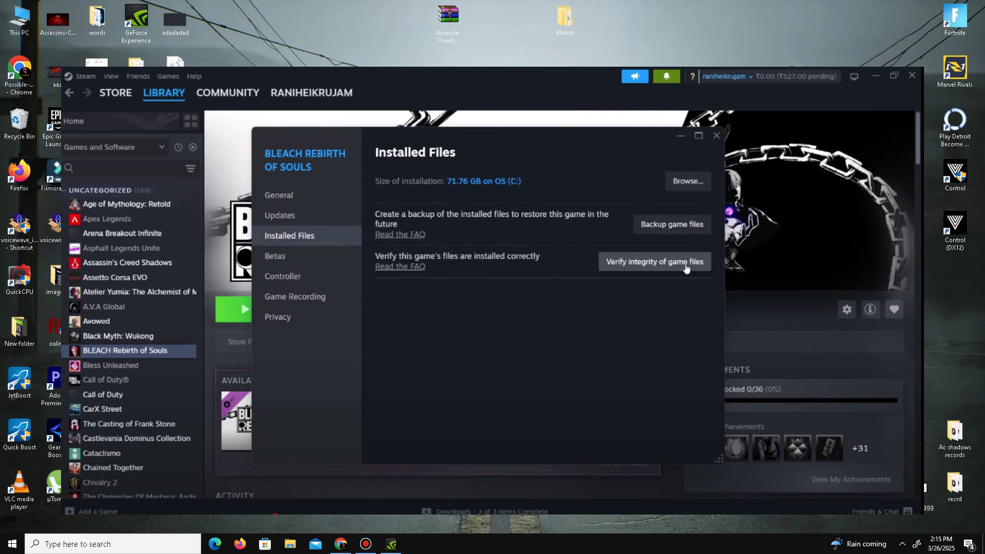
Step: Hide Steam to reveal the Windows desktop
key(super+d)
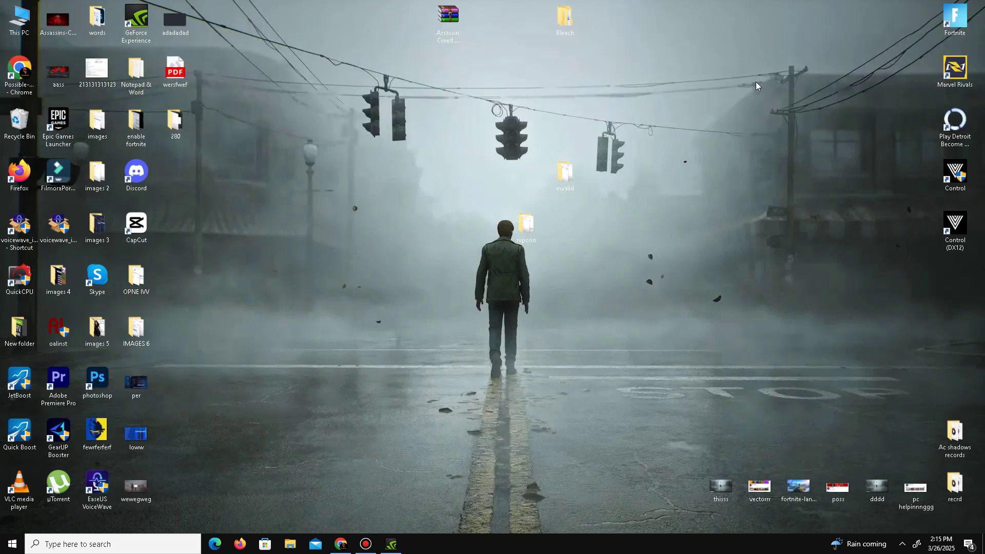
Step: Open the Bleach > DX folder and launch the Directx 12 installer
double_click(570, 21)
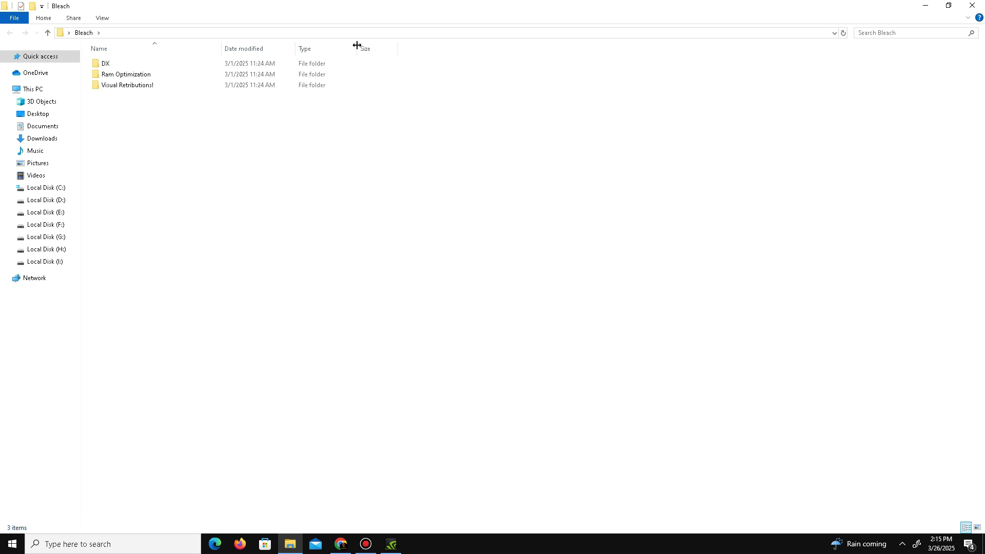
double_click(132, 64)
click(130, 66)
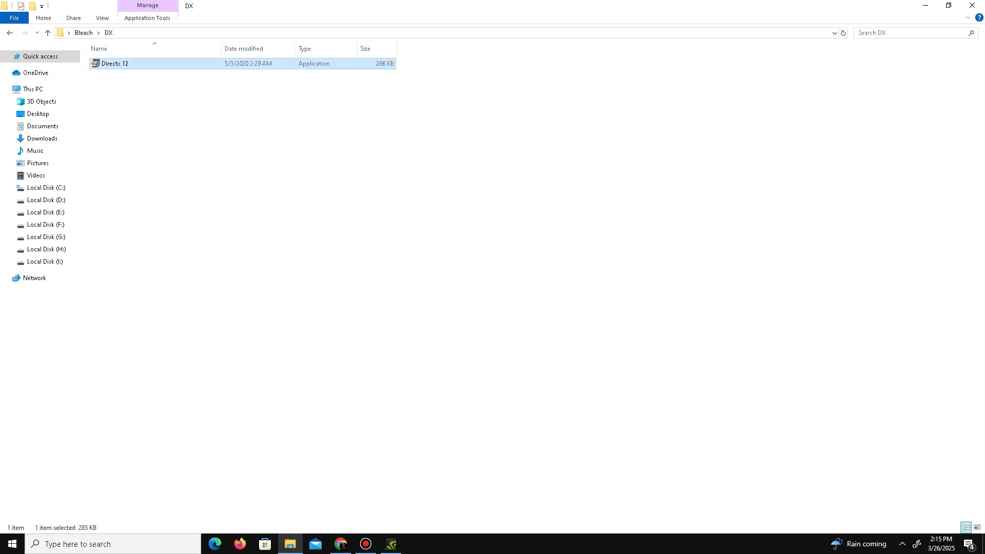
key(Return)
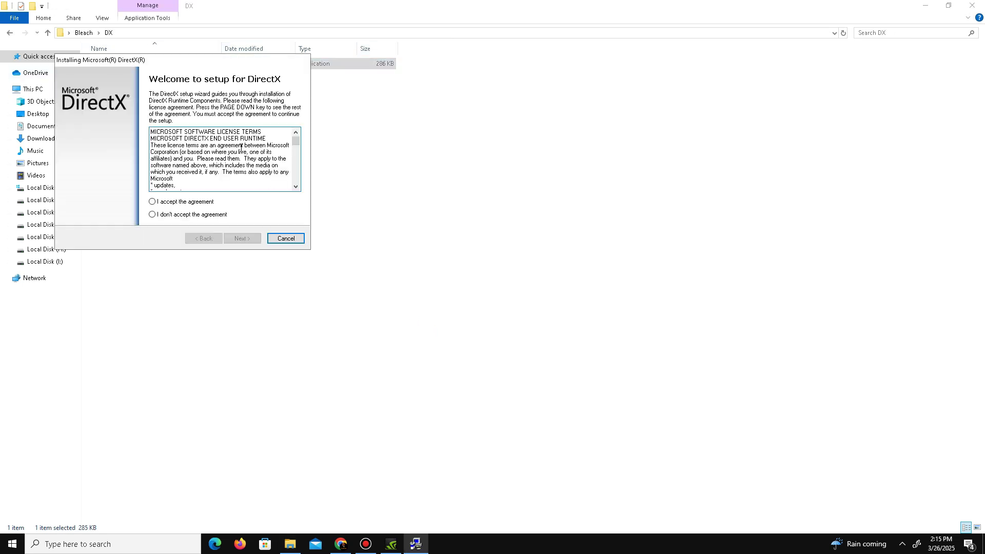
Step: Accept the licence, decline the Bing Bar, and finish DirectX setup
click(435, 263)
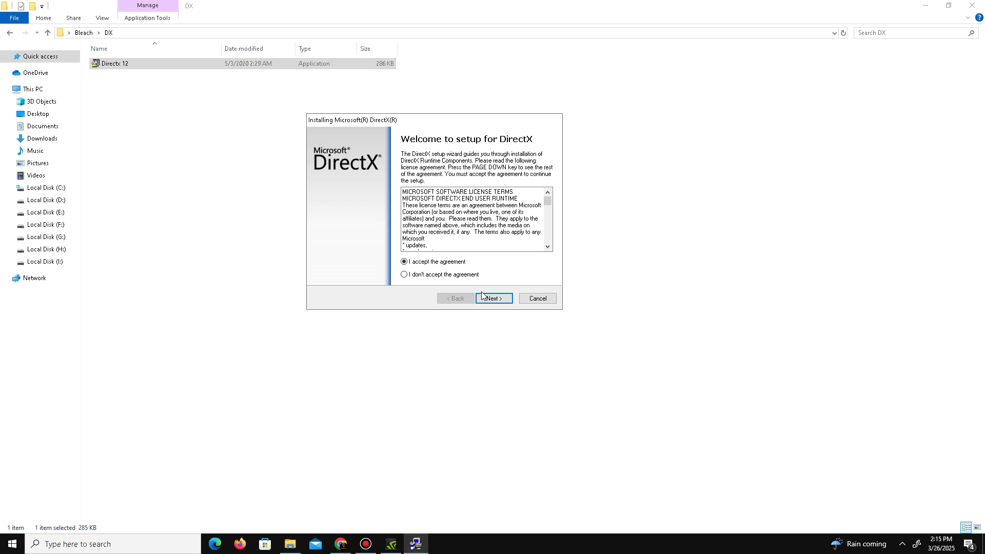
click(482, 301)
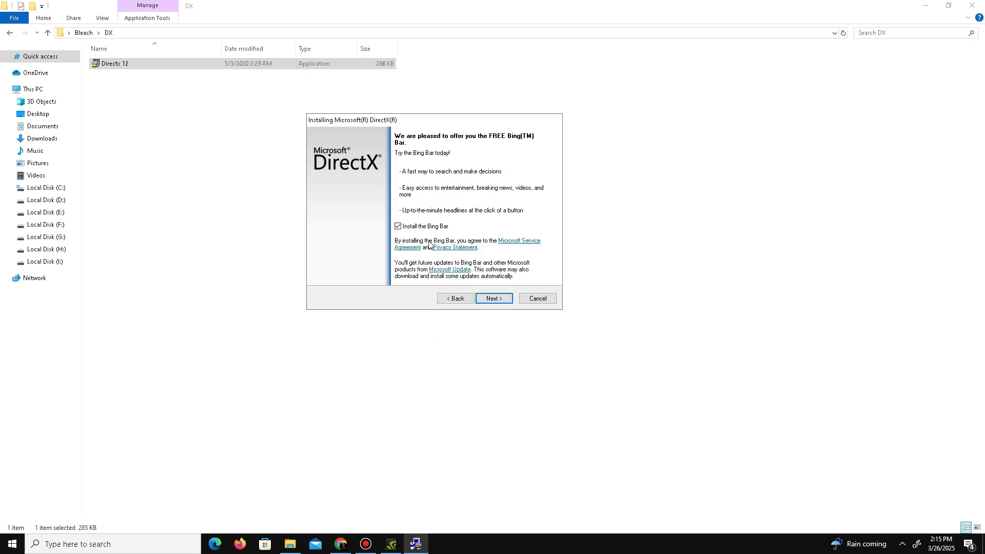
click(432, 226)
click(484, 299)
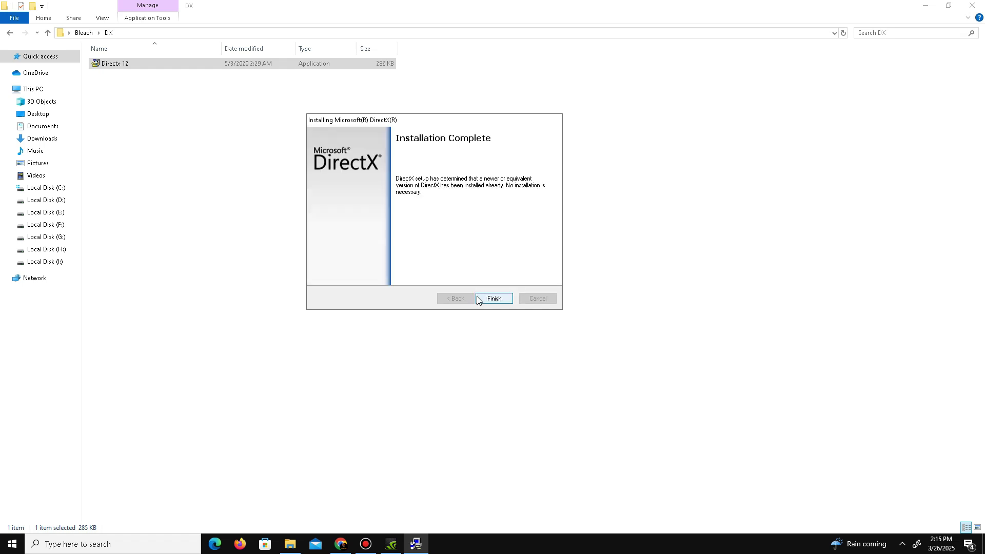
click(495, 299)
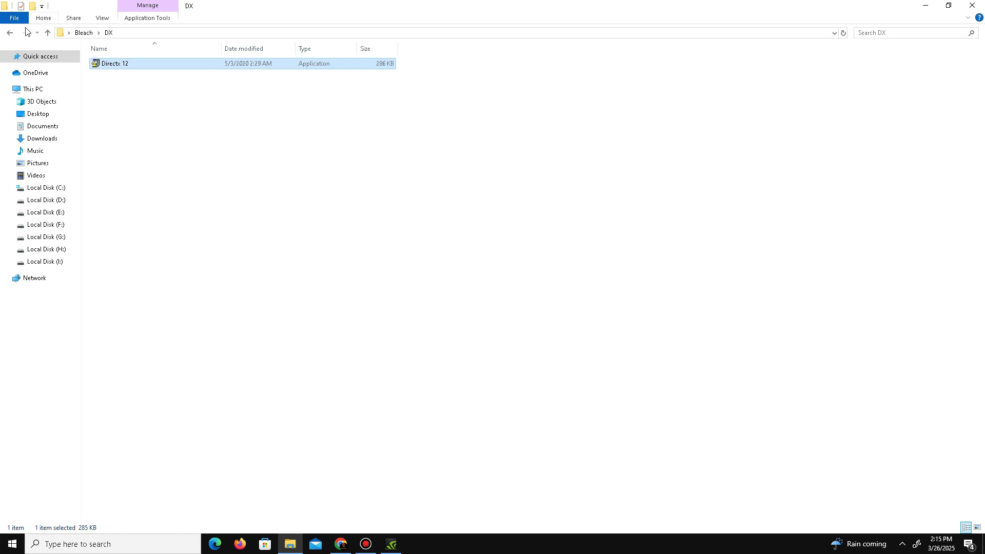
Step: Run install_all in Bleach > Visual Retributions! to install every vcredist runtime, then close Explorer
click(8, 35)
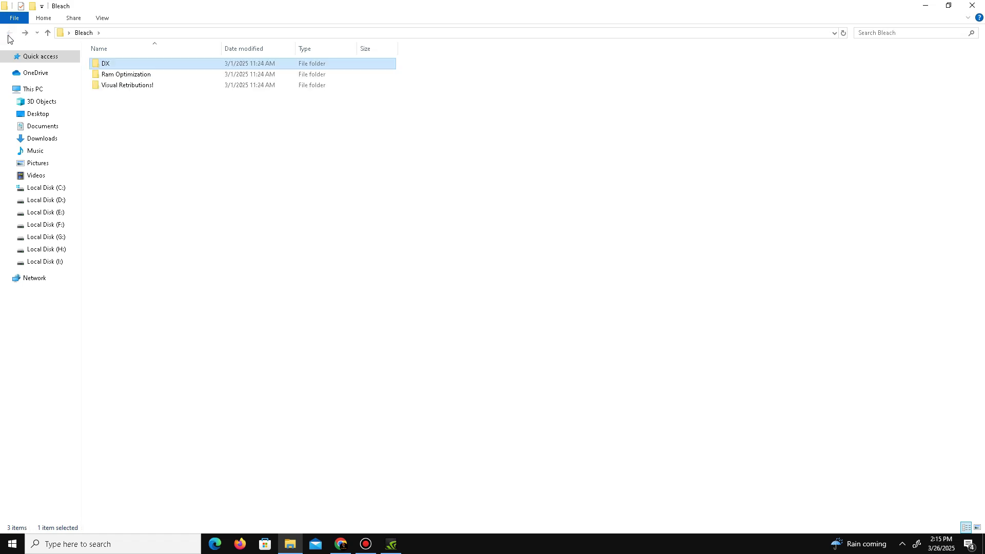
double_click(136, 86)
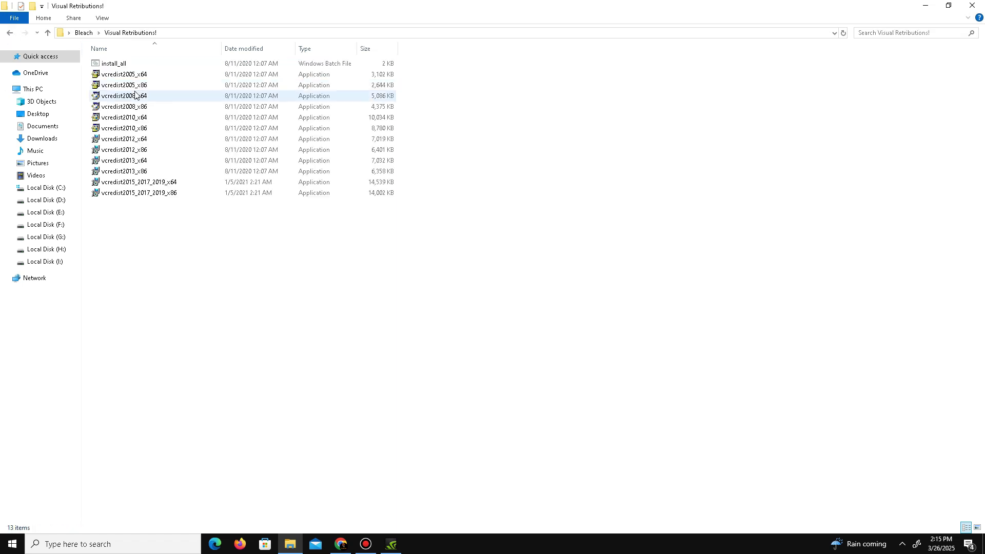
click(147, 172)
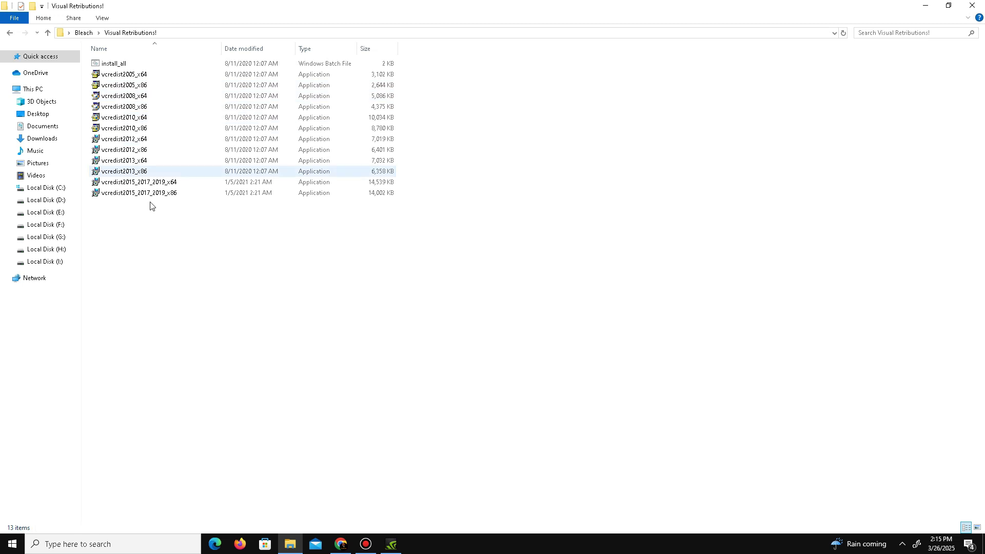
drag(153, 238, 132, 77)
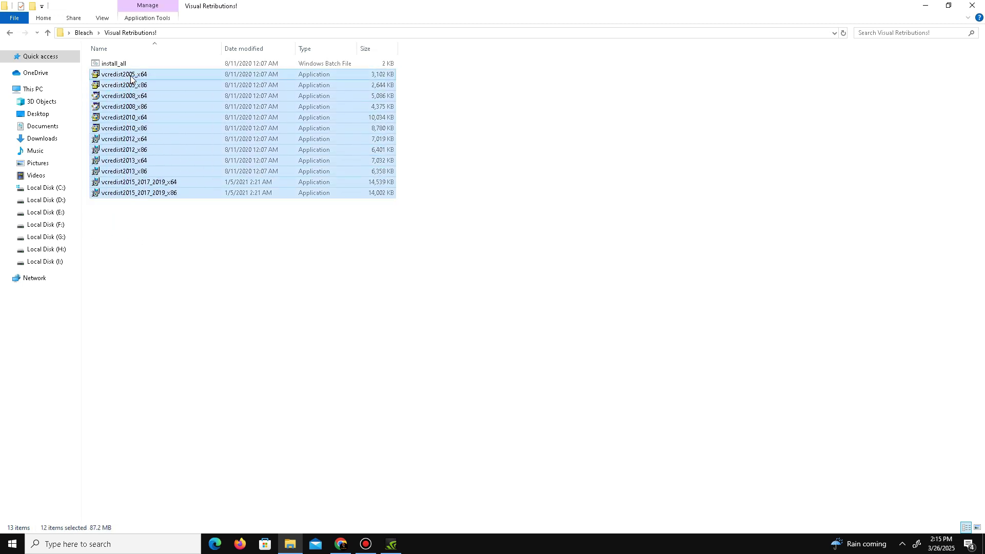
double_click(107, 65)
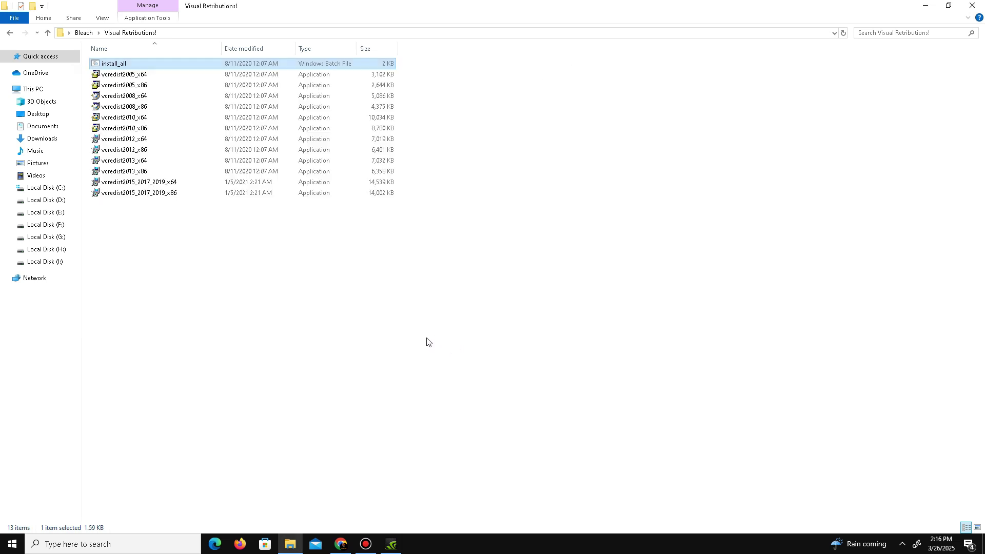
drag(377, 264, 156, 33)
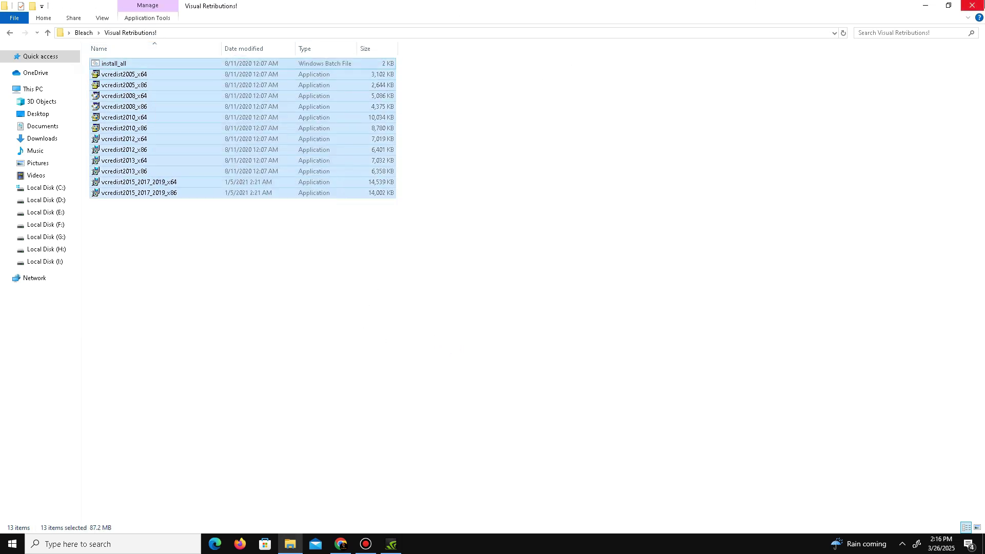
click(972, 5)
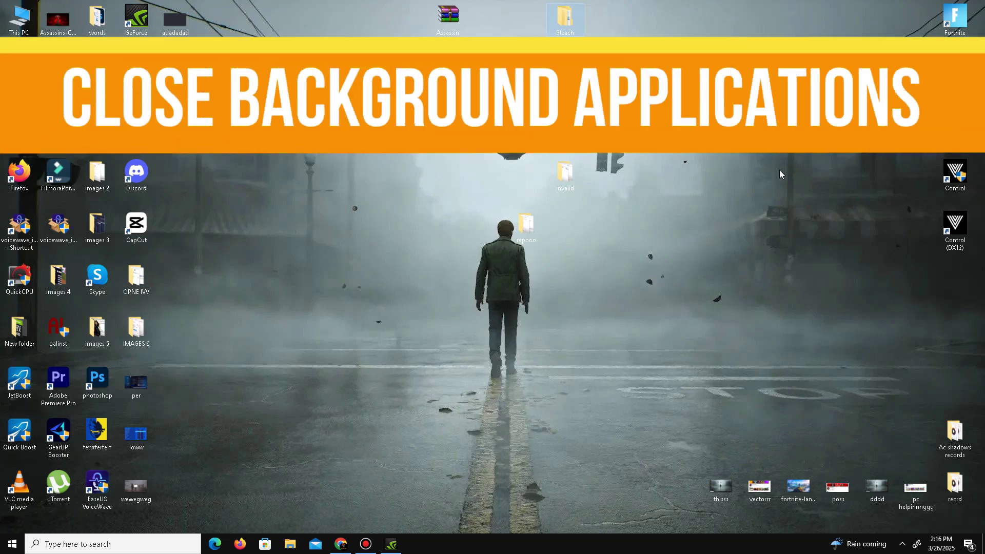
Step: Launch Settings via search and open Privacy > Background apps to confirm every toggle is Off
click(125, 548)
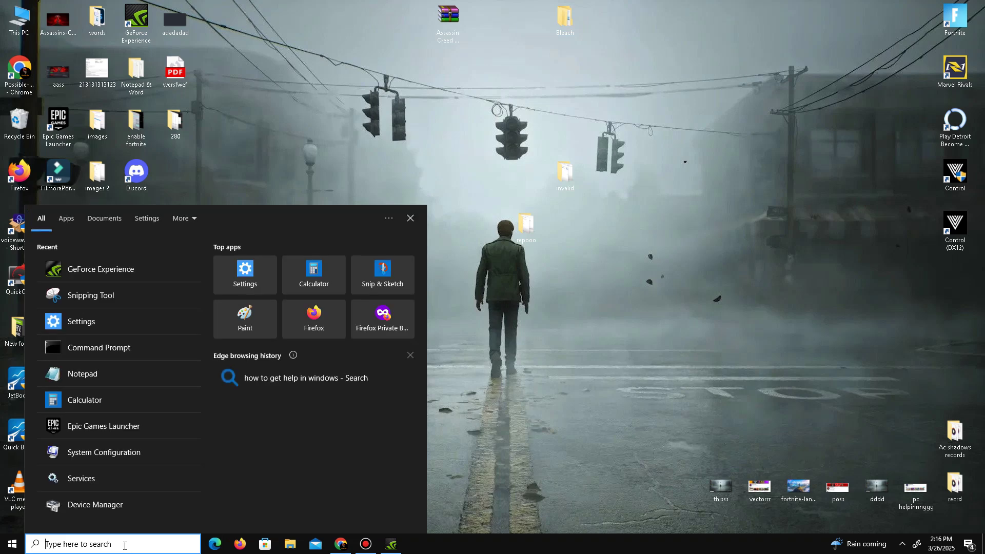
text(set)
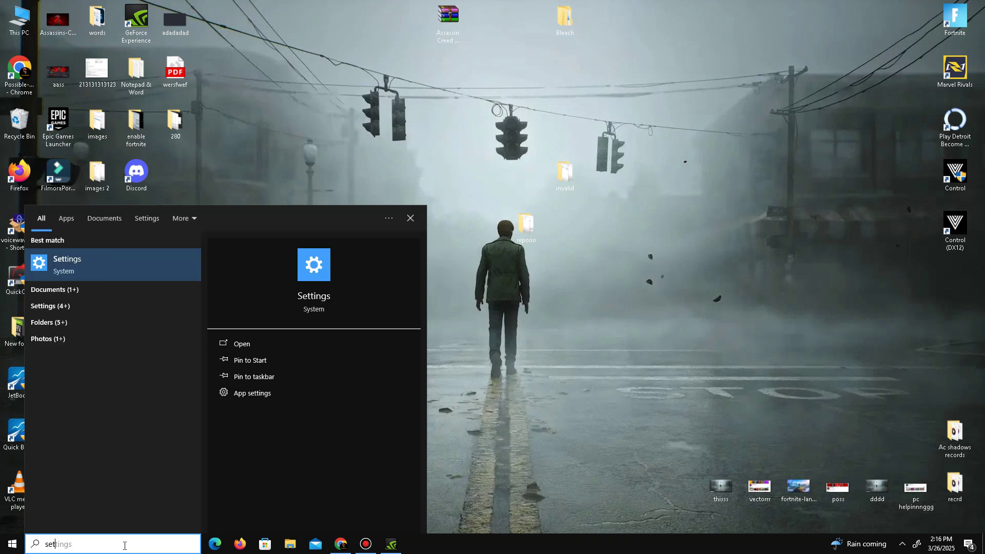
key(Return)
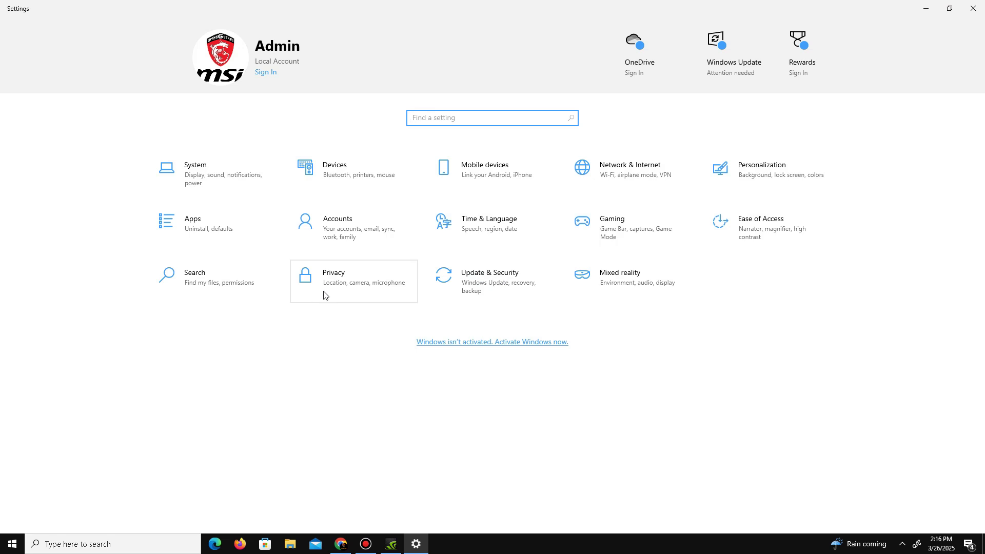
click(347, 286)
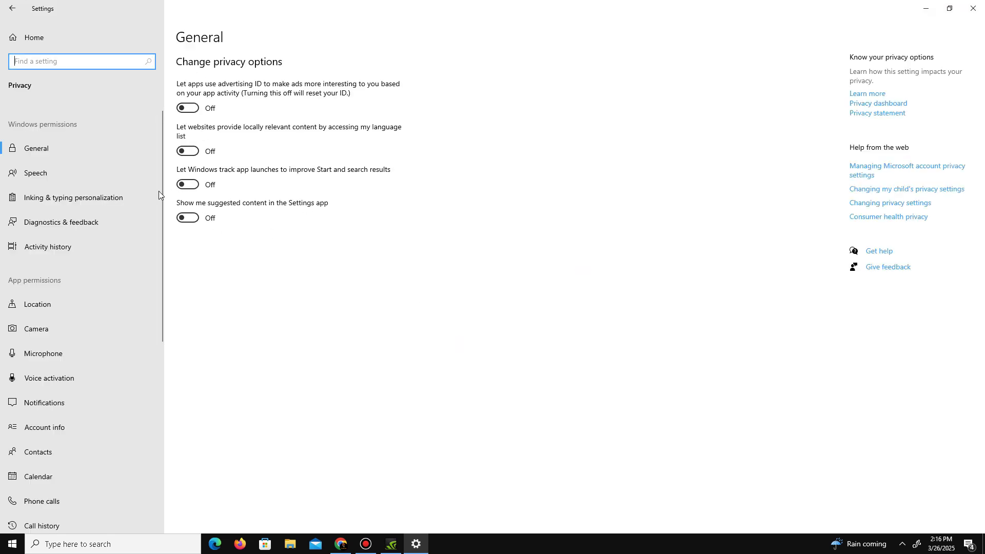
scroll(75, 337, down, 5)
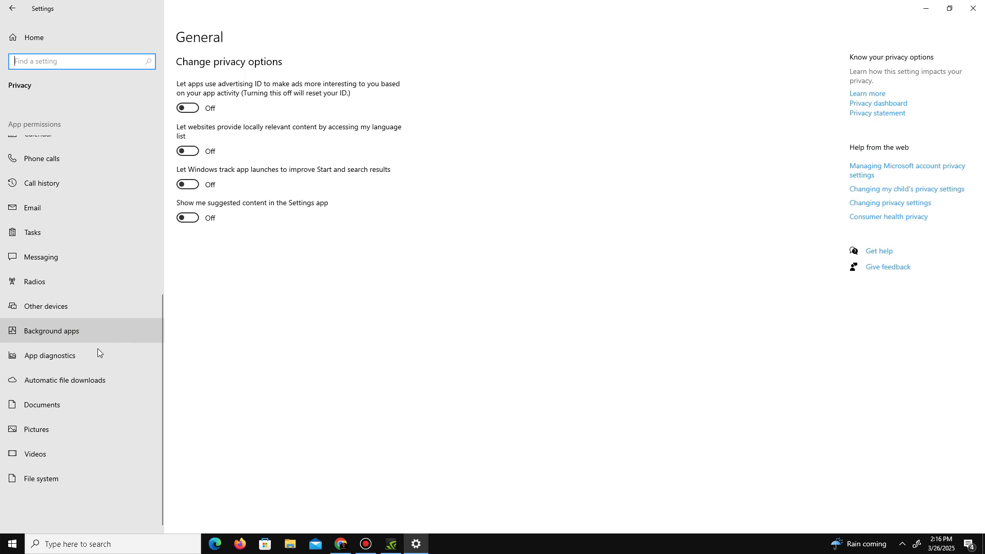
click(58, 340)
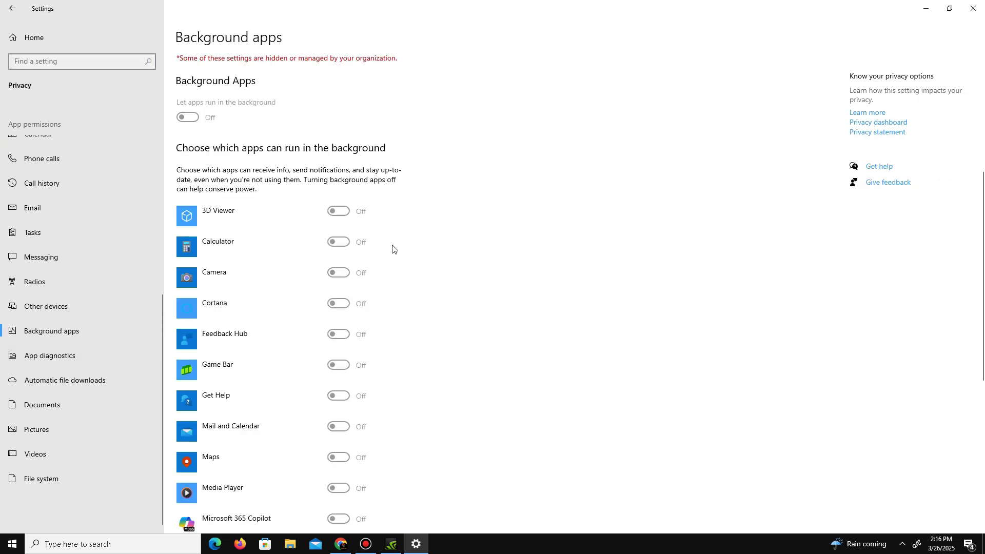
Step: Review Gaming's Game Bar, Captures and Game Mode pages, then close Settings
click(12, 9)
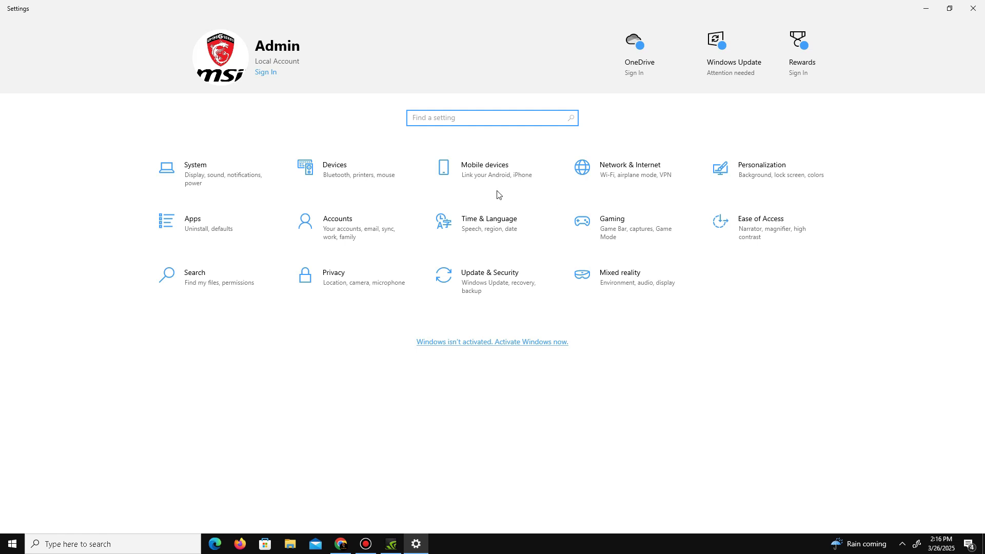
click(627, 242)
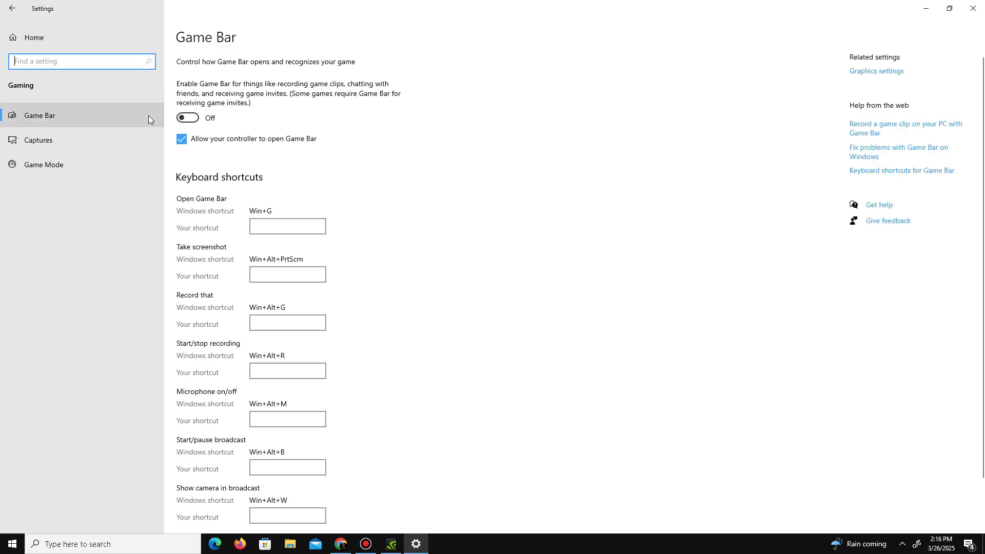
click(45, 147)
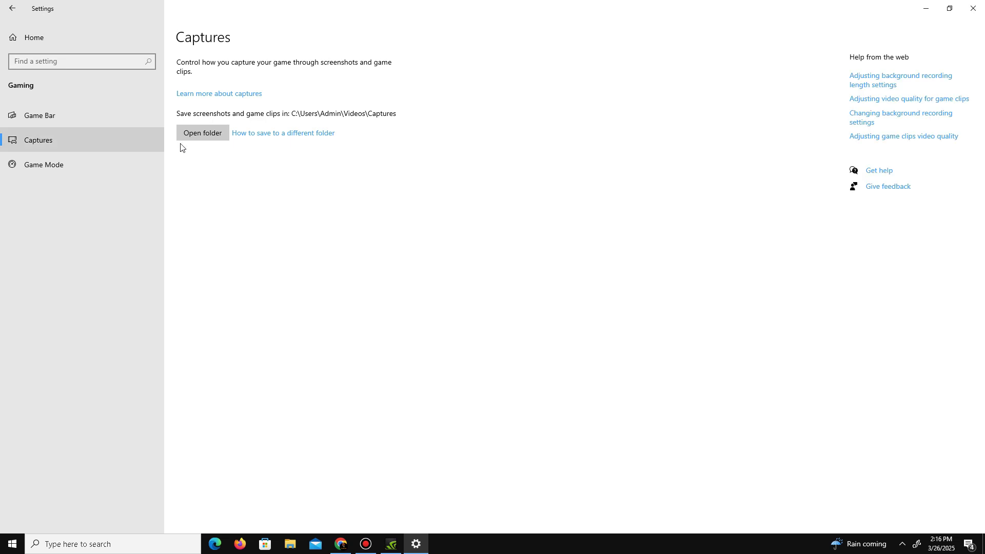
click(72, 165)
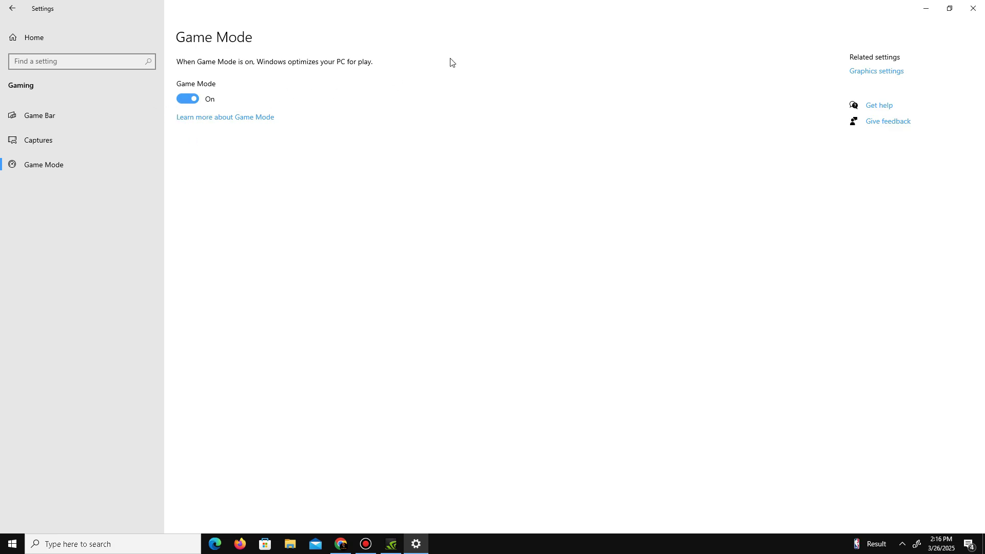
click(973, 8)
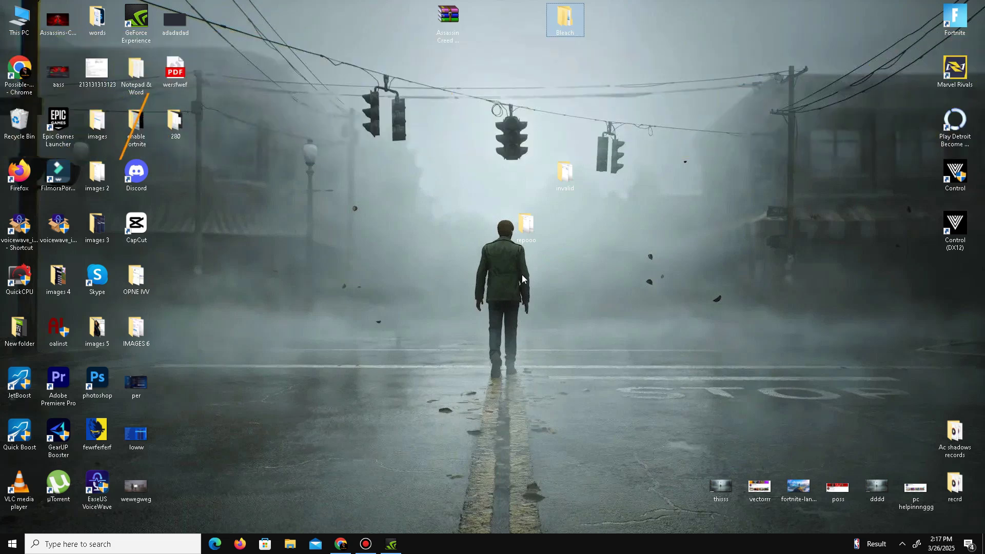
Step: Open C:\Windows\Prefetch from Run, grant access, and select all files for deletion
key(super+r)
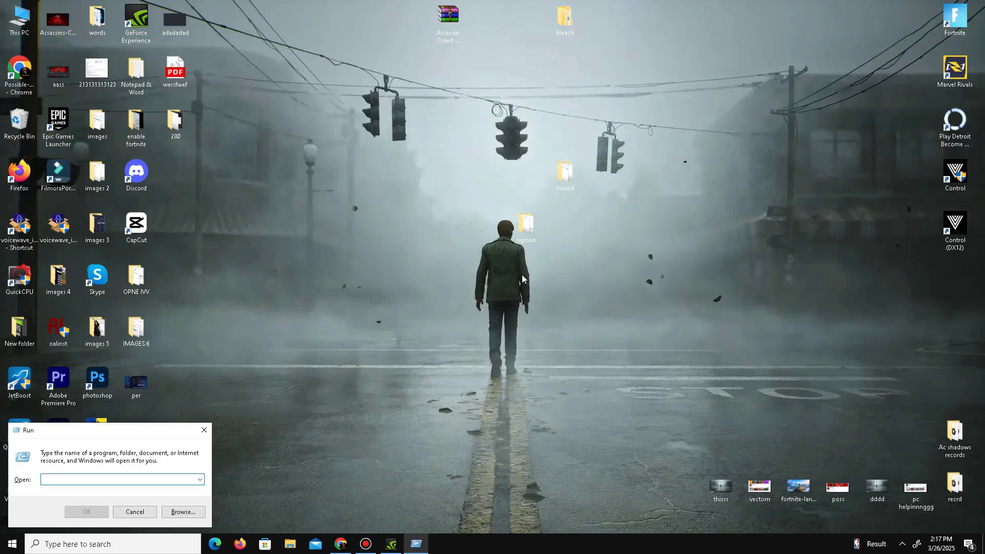
text(prefetch)
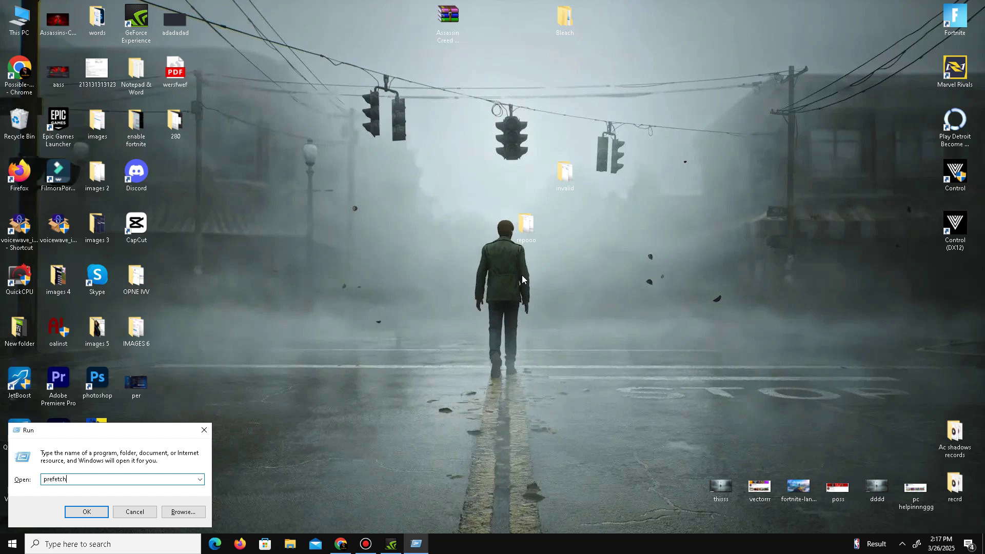
key(Return)
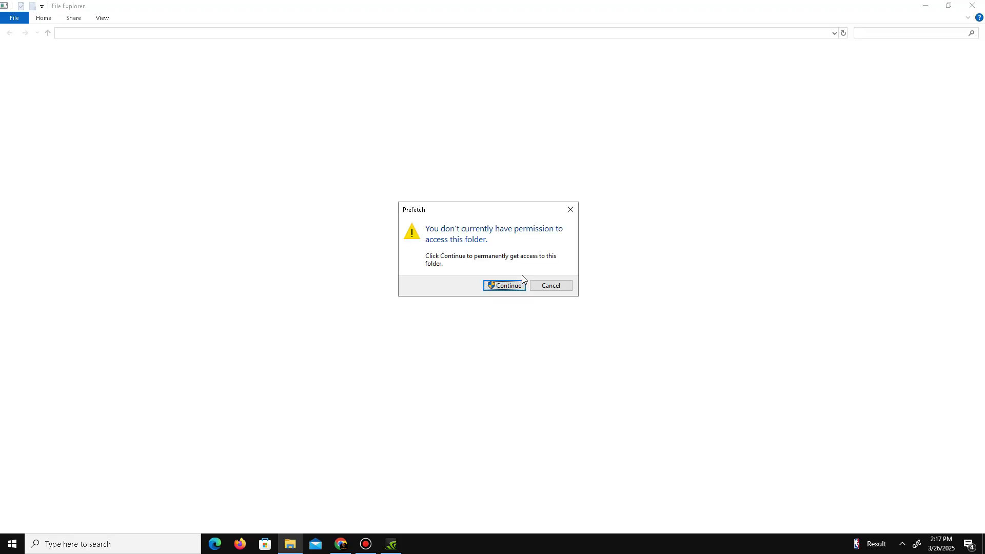
key(Return)
key(ctrl+a)
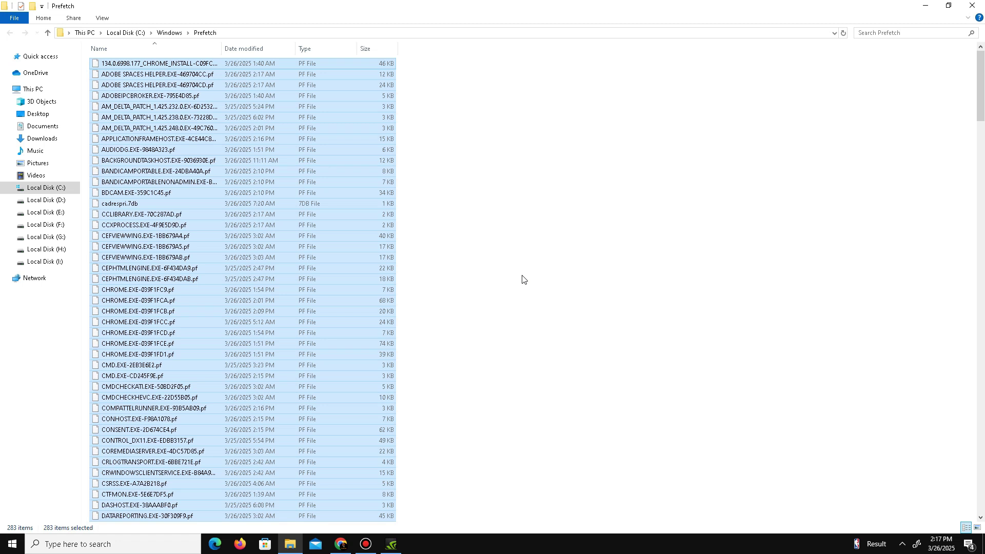
right_click(238, 295)
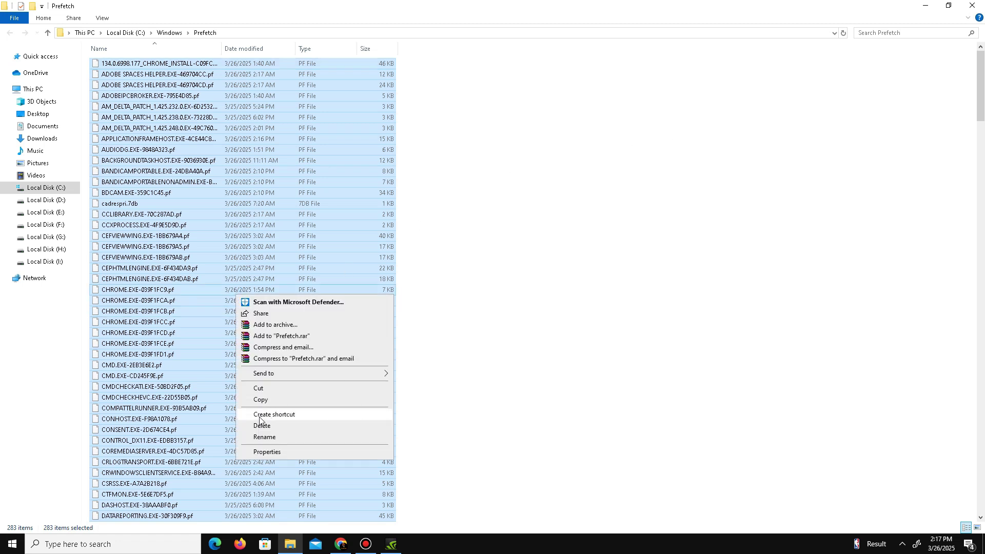
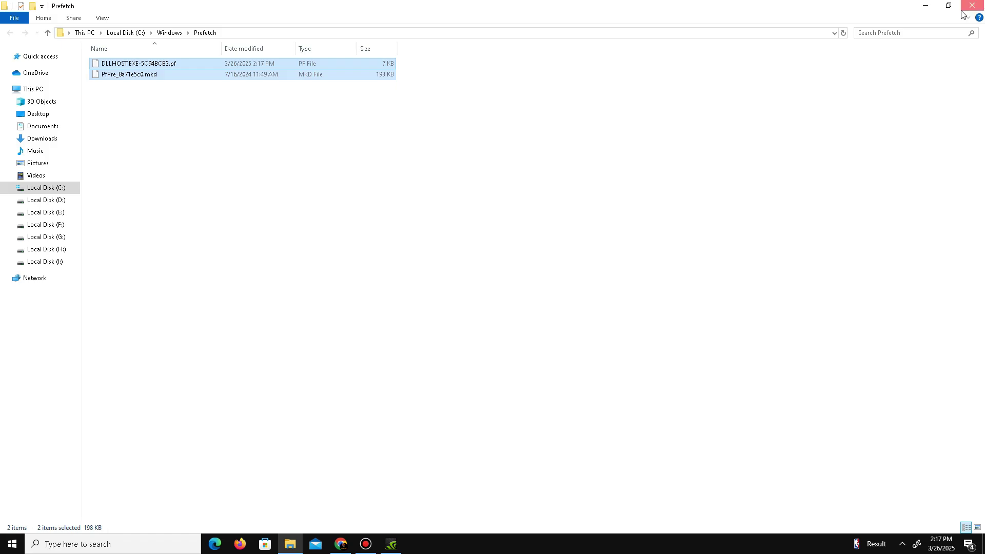
Step: Close the Prefetch window and begin entering %temp% in the Run dialog
click(972, 5)
key(super+r)
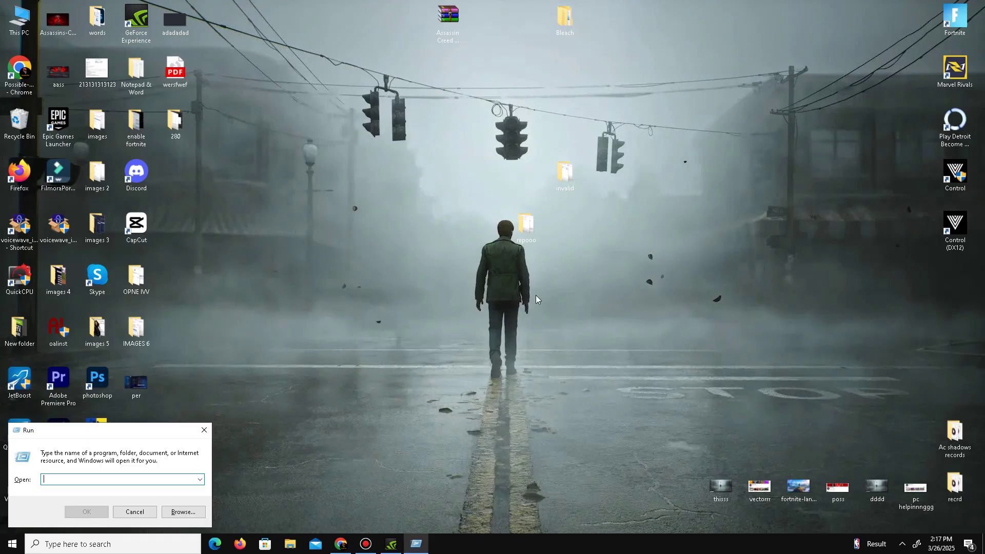
text(%temp%)
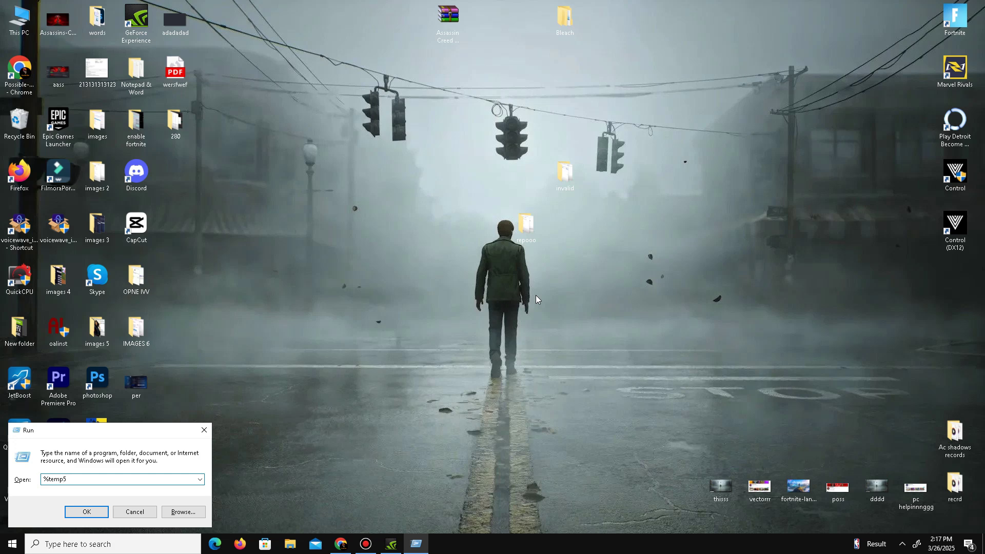
Step: Open the Temp folder and delete all of its items
key(Return)
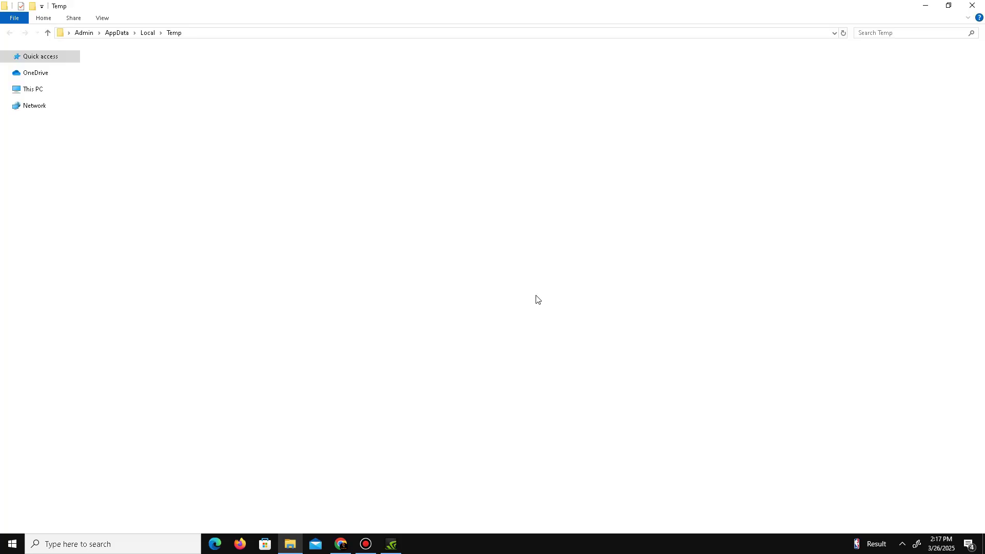
key(ctrl+a)
right_click(173, 176)
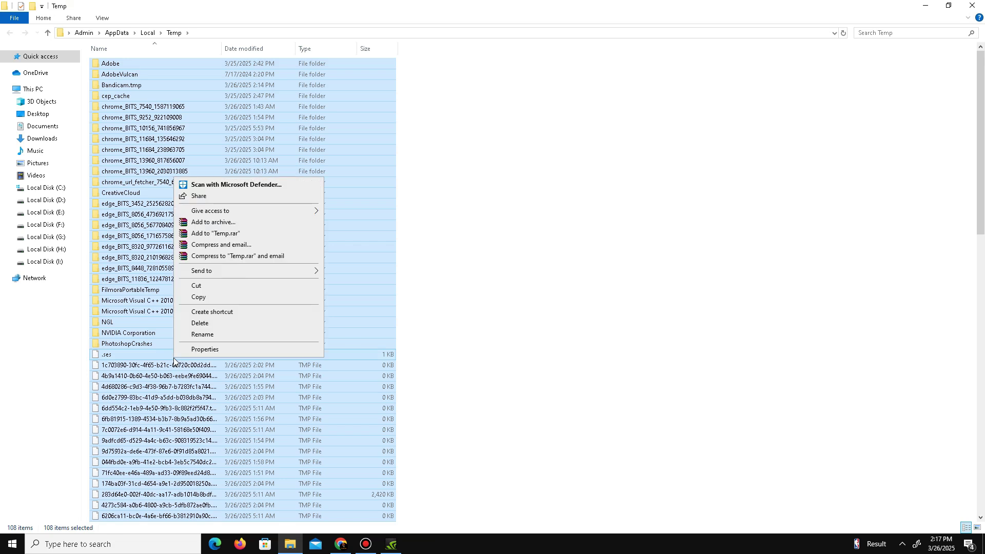
click(228, 322)
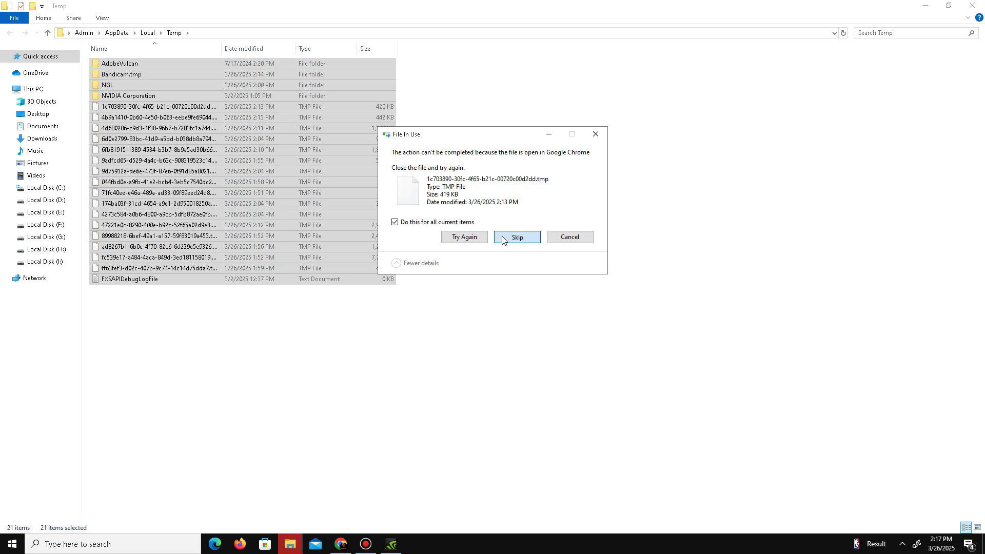
Step: Skip in-use items such as Chrome's temp file, AdobeVulcan and Bandicam.tmp, applying Skip to all
click(510, 239)
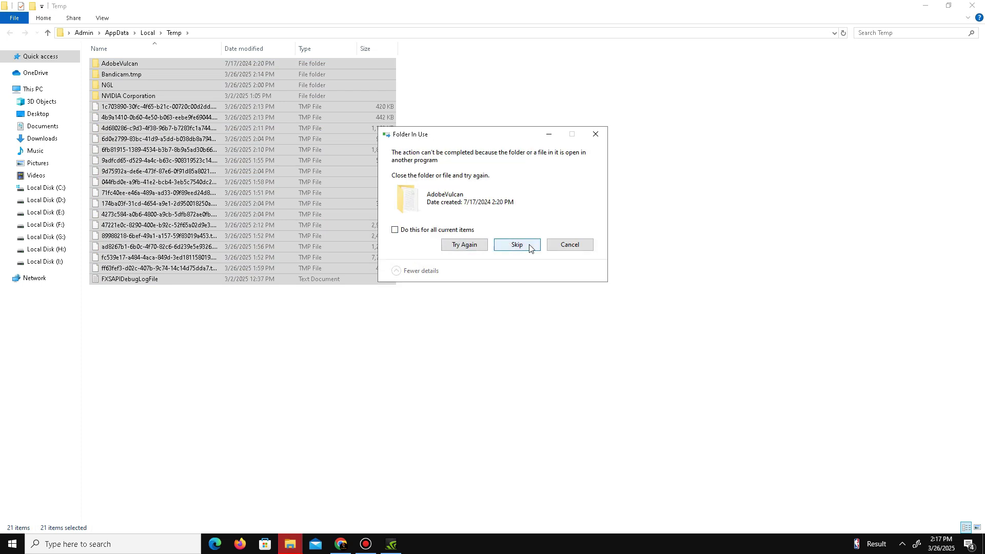
click(521, 245)
click(520, 245)
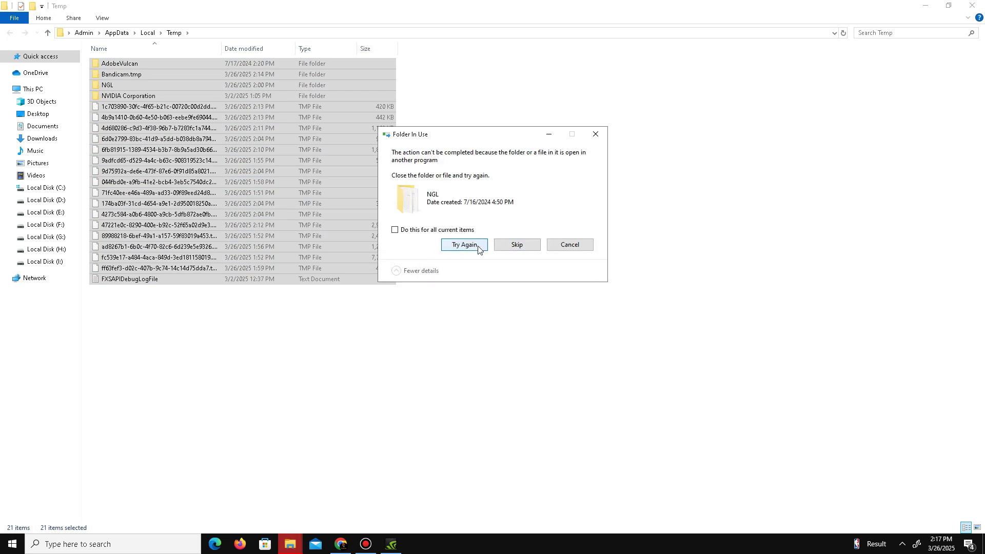
click(452, 230)
click(517, 244)
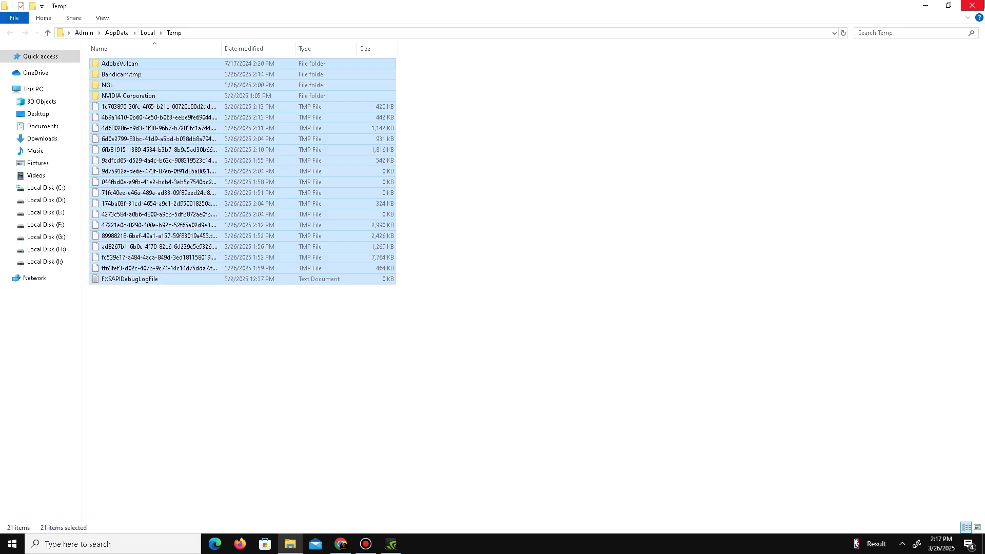
Step: Close the Temp folder window and permanently empty the Recycle Bin's 4,489 items
click(973, 6)
right_click(21, 129)
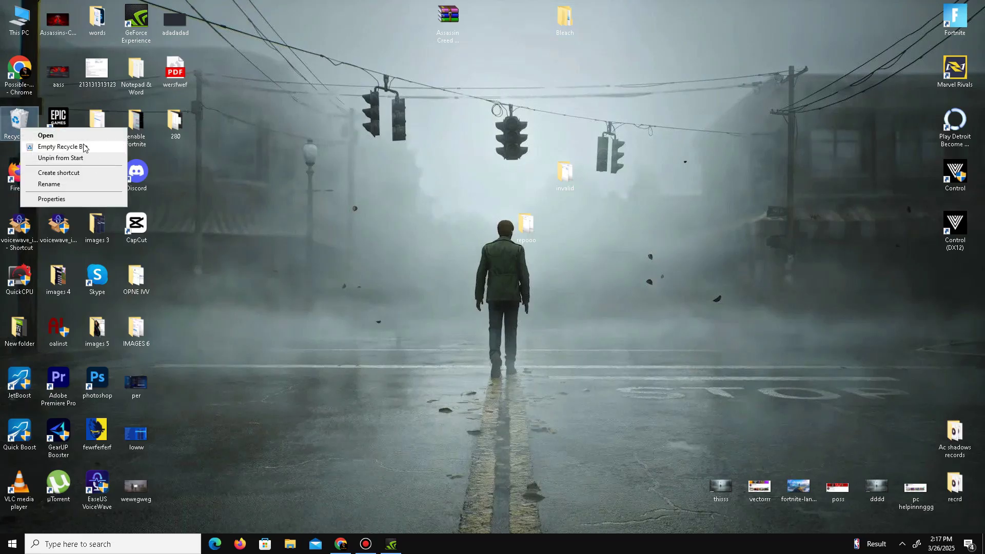
click(62, 146)
click(512, 278)
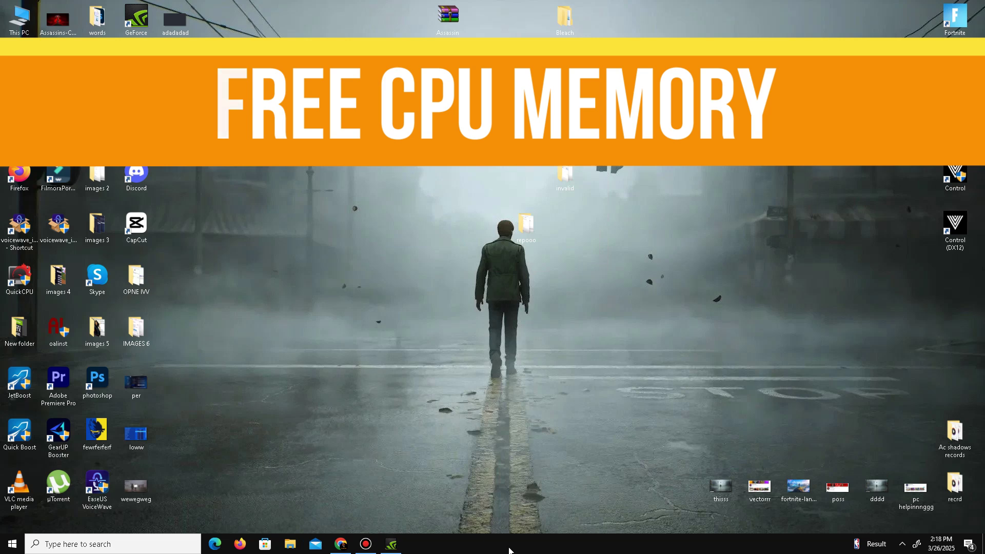
Step: Launch Task Manager from the taskbar, check CPU graphs on Performance, then view the Processes list
right_click(529, 543)
click(556, 503)
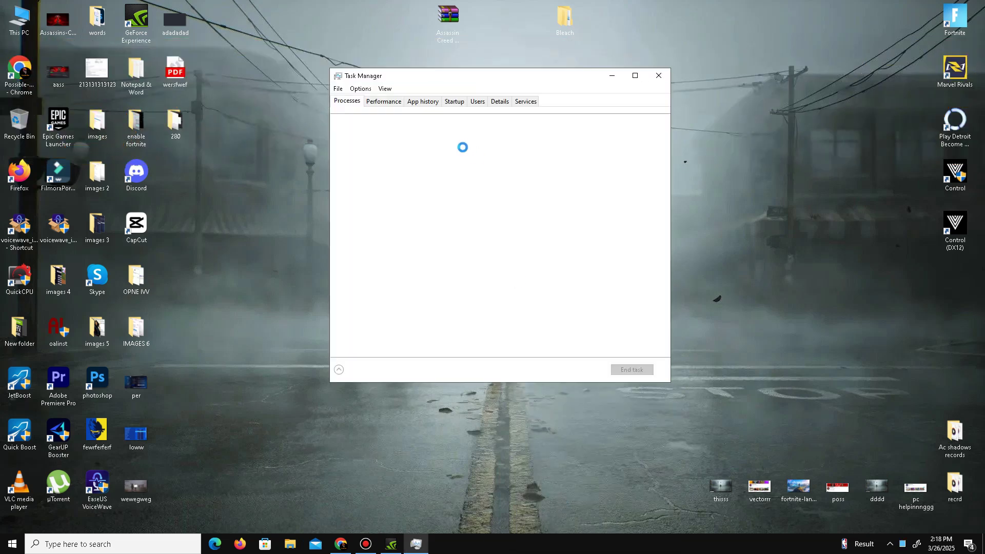
click(385, 102)
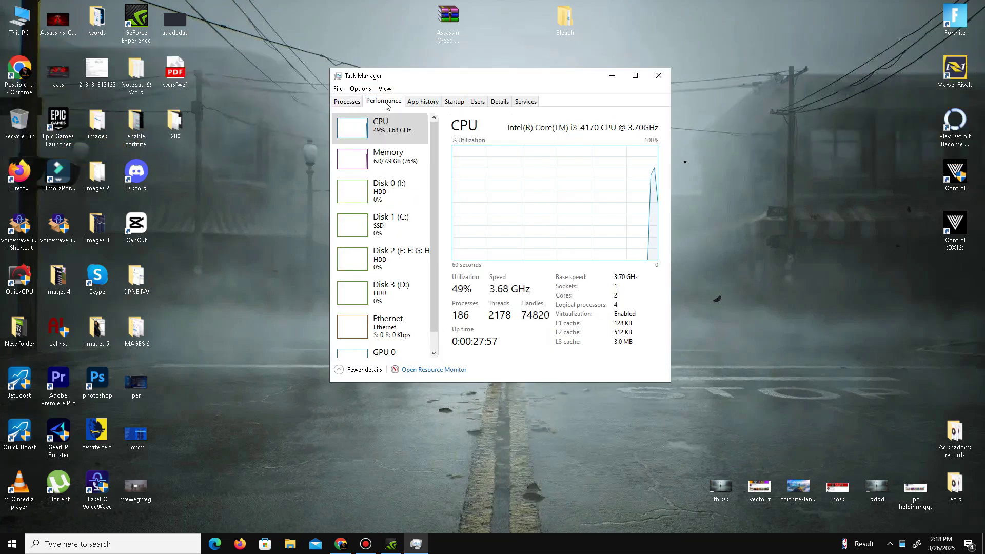
click(336, 105)
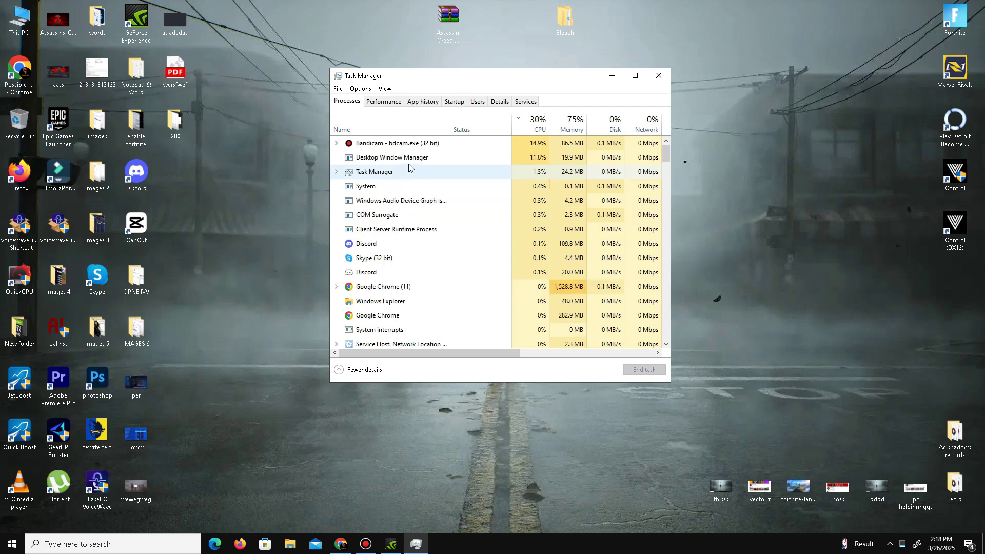
Step: Leave the Bandicam process running and minimise Task Manager to reveal the desktop
right_click(380, 148)
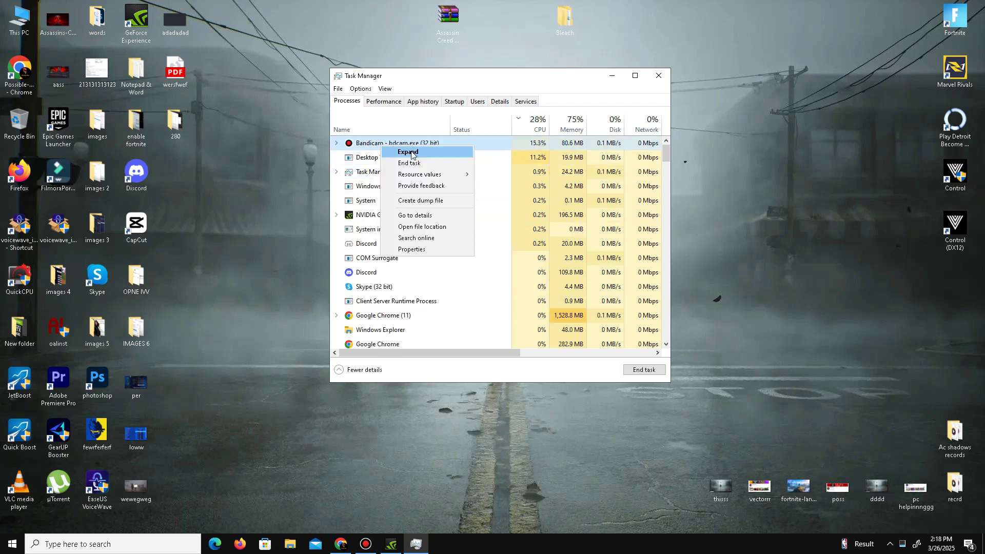
click(519, 87)
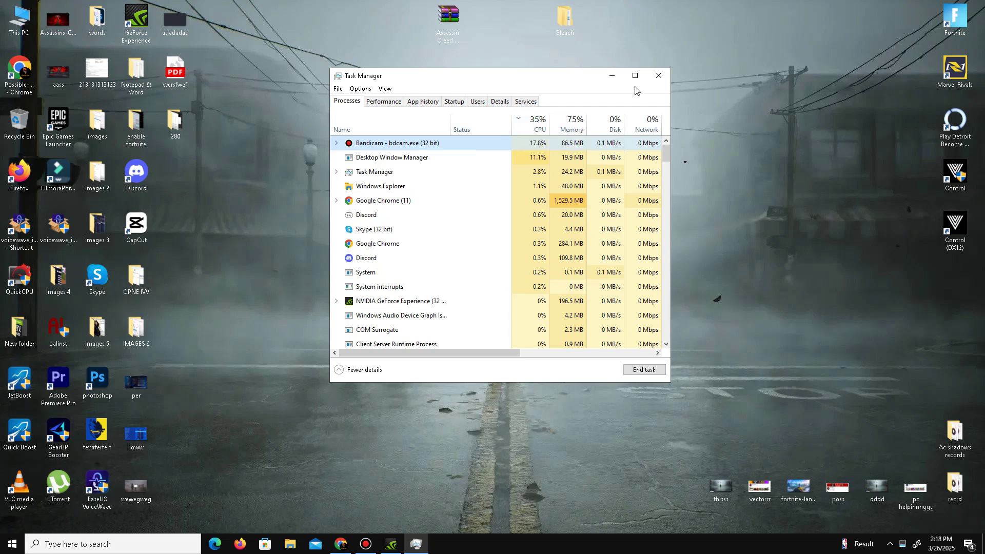
click(612, 77)
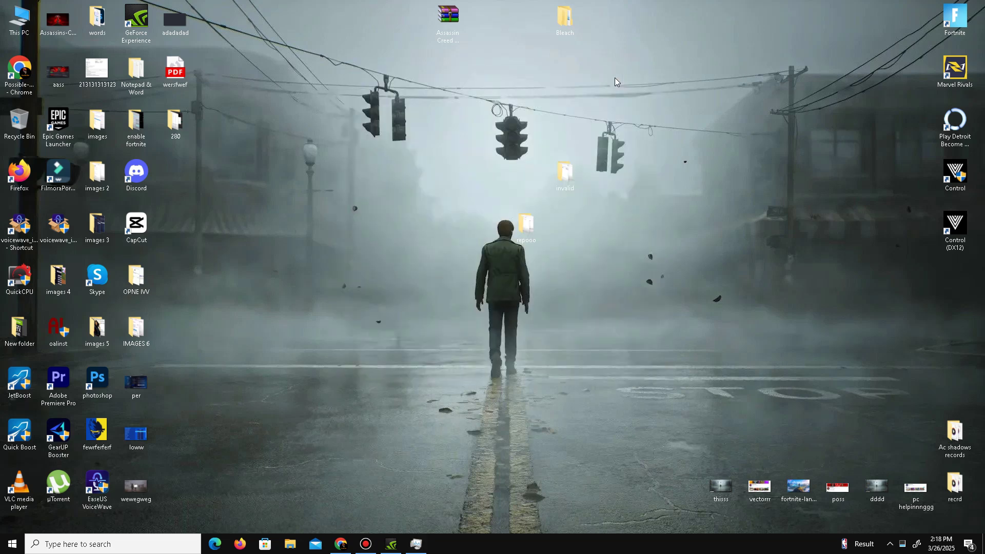